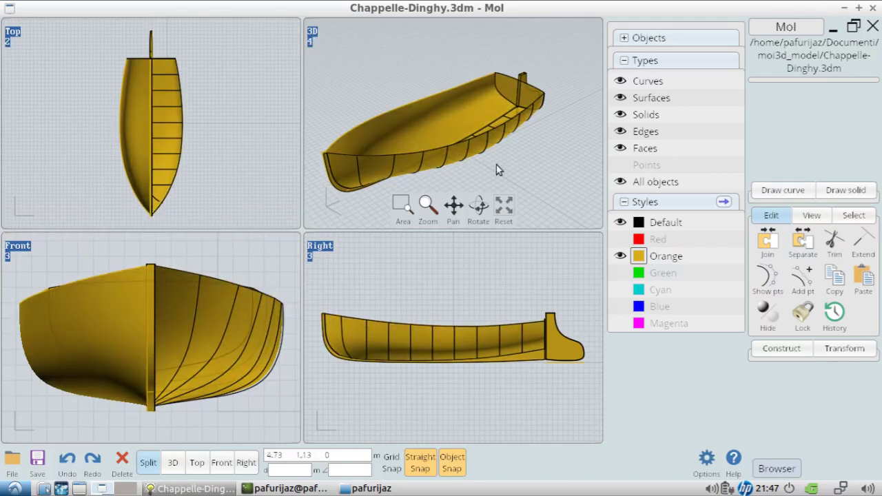
# - View the dinghy full-size from the stern, then in four views from an oblique bow angle
pyautogui.click(177, 468)
pyautogui.moveTo(382, 247)
pyautogui.mouseDown()
pyautogui.moveTo(423, 262)
pyautogui.moveTo(79, 207)
pyautogui.moveTo(297, 219)
pyautogui.moveTo(284, 332)
pyautogui.mouseUp()
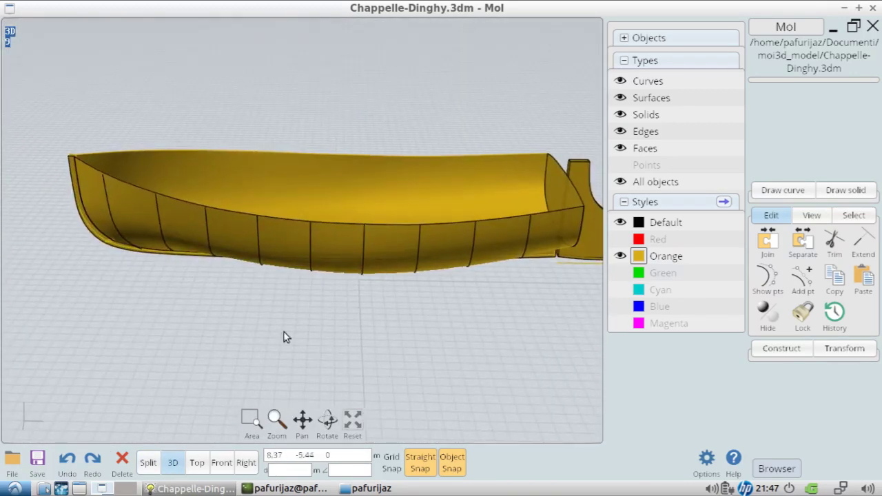
pyautogui.click(148, 462)
pyautogui.moveTo(419, 102)
pyautogui.mouseDown(button='right')
pyautogui.moveTo(433, 160)
pyautogui.moveTo(482, 112)
pyautogui.moveTo(456, 115)
pyautogui.moveTo(442, 151)
pyautogui.mouseUp(button='right')
# - Zoom the viewports in and out, then bring up the recently opened models list
pyautogui.scroll(-3, 135, 156)
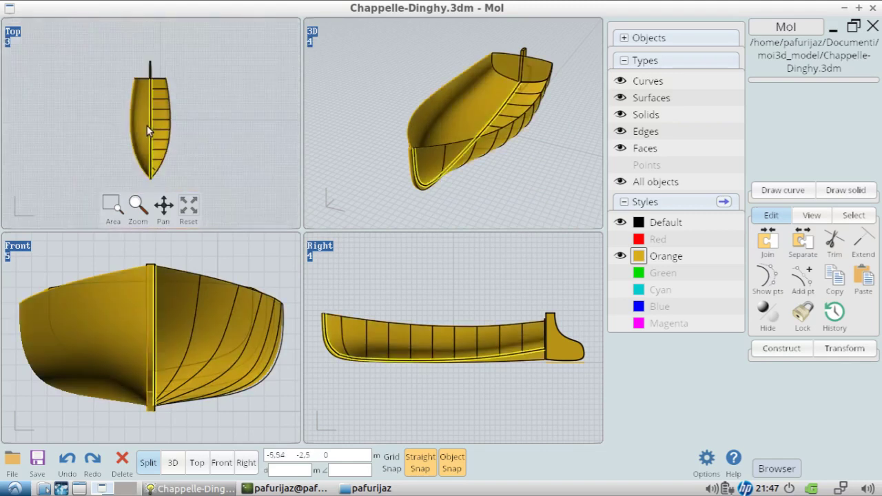
pyautogui.scroll(3, 158, 318)
pyautogui.scroll(-5, 206, 317)
pyautogui.scroll(-3, 345, 400)
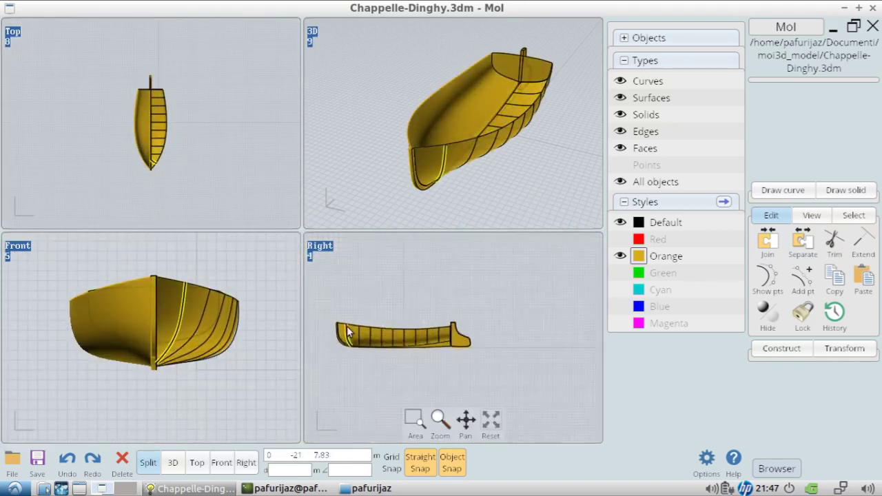
pyautogui.scroll(5, 344, 400)
pyautogui.click(11, 461)
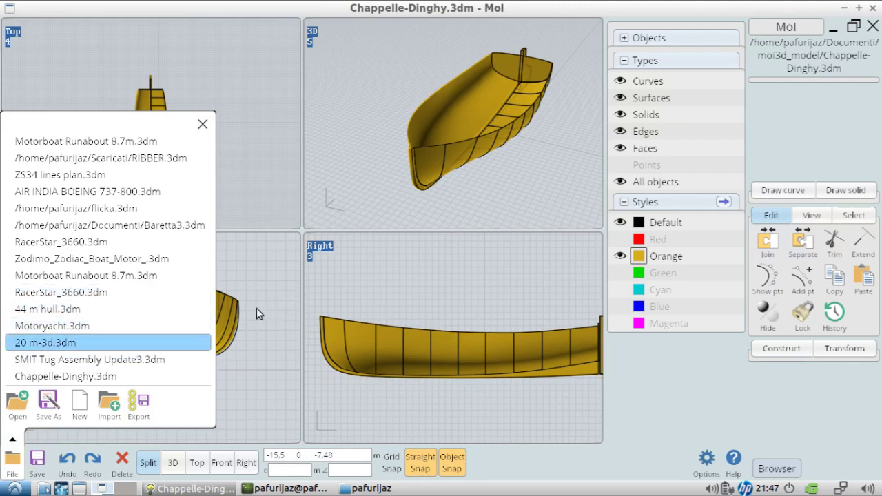
# - Open 20 m-3d.3dm and fit the whole boat in the Top, Front, Right and 3D views
pyautogui.click(209, 337)
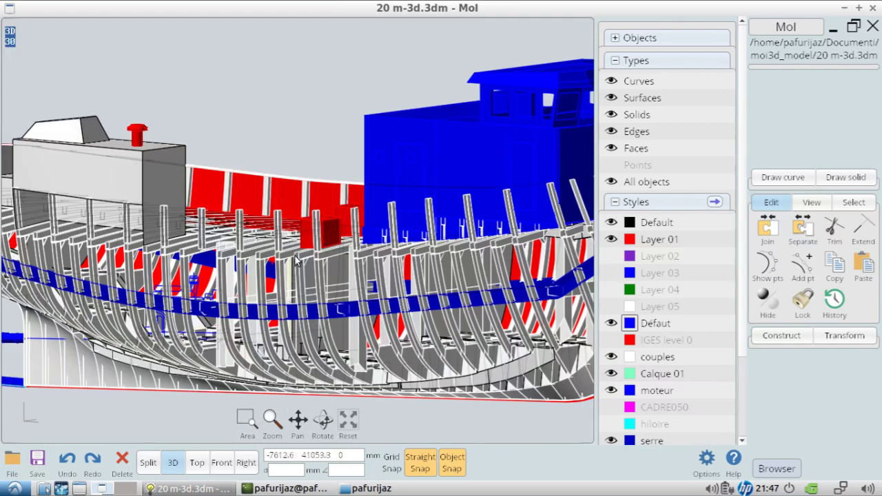
pyautogui.click(148, 463)
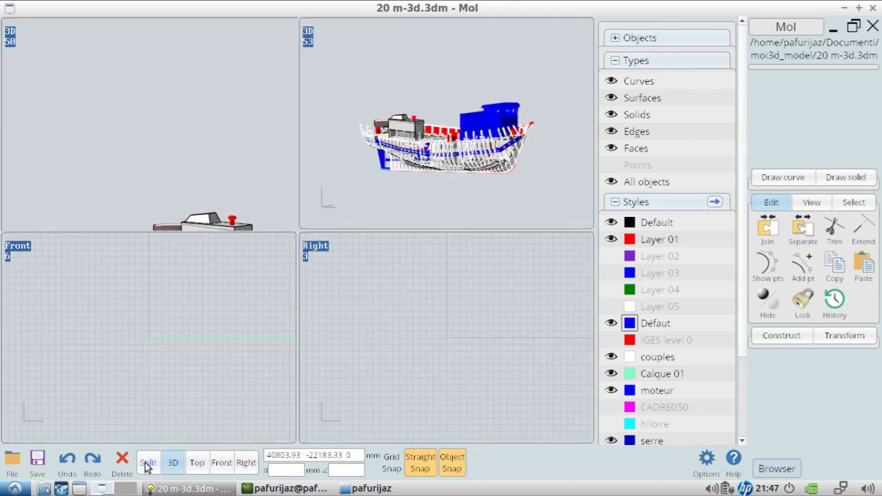
pyautogui.click(193, 207)
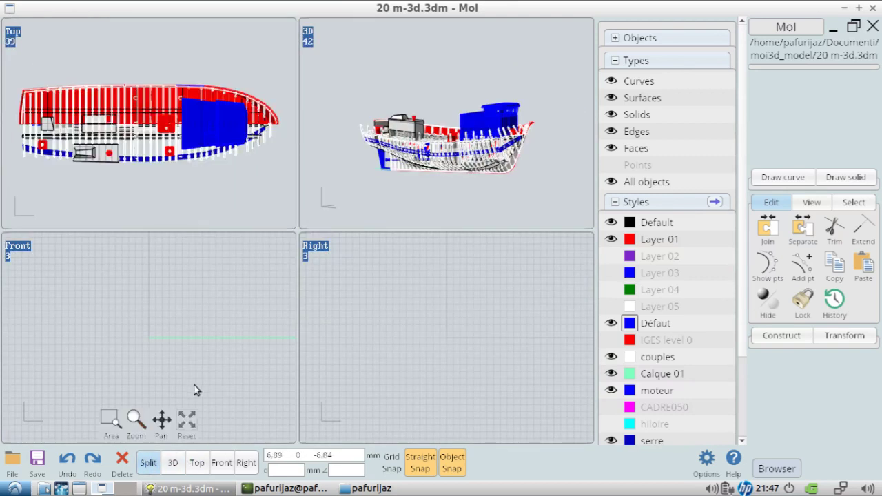
pyautogui.click(192, 423)
pyautogui.click(484, 420)
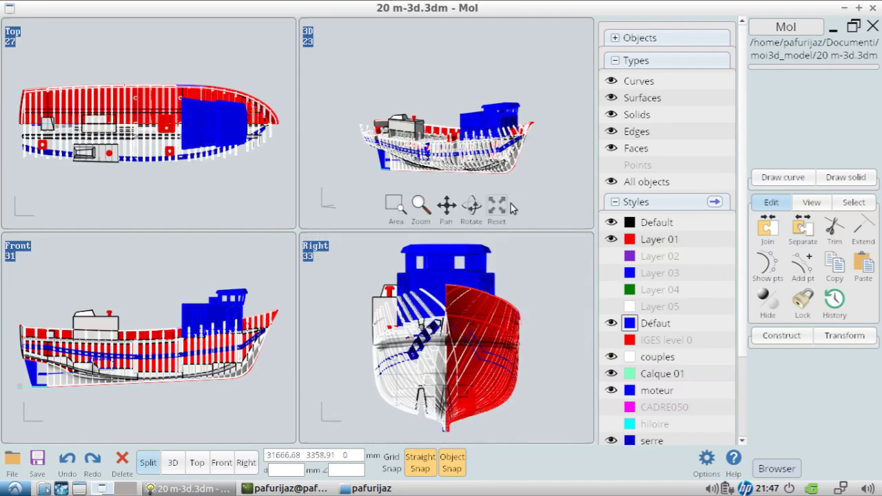
pyautogui.click(496, 205)
# - Maximize the 3D view, orbit under the bow and over the top deck, then show recent models
pyautogui.click(173, 462)
pyautogui.scroll(-2, 449, 333)
pyautogui.moveTo(449, 333)
pyautogui.mouseDown(button='right')
pyautogui.moveTo(66, 270)
pyautogui.moveTo(423, 315)
pyautogui.moveTo(50, 293)
pyautogui.moveTo(66, 268)
pyautogui.moveTo(179, 241)
pyautogui.mouseUp(button='right')
pyautogui.scroll(3, 179, 241)
pyautogui.scroll(-3, 376, 187)
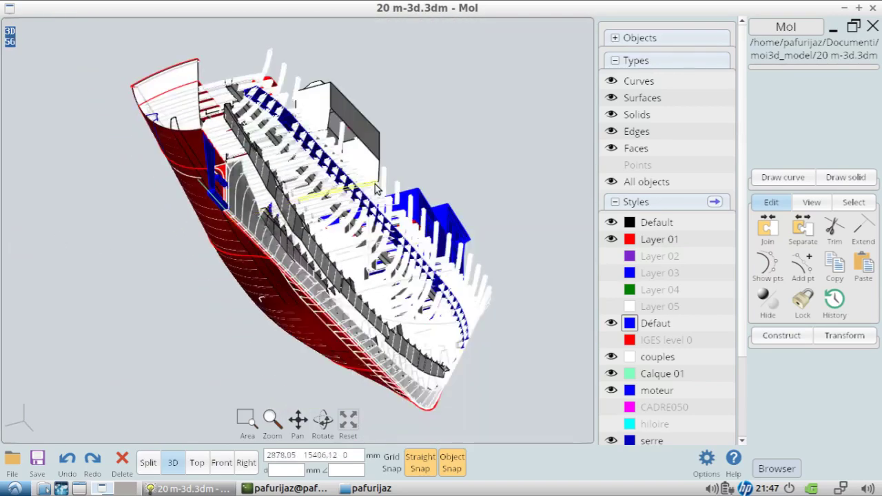
pyautogui.moveTo(375, 188); pyautogui.dragTo(234, 340, button='right')
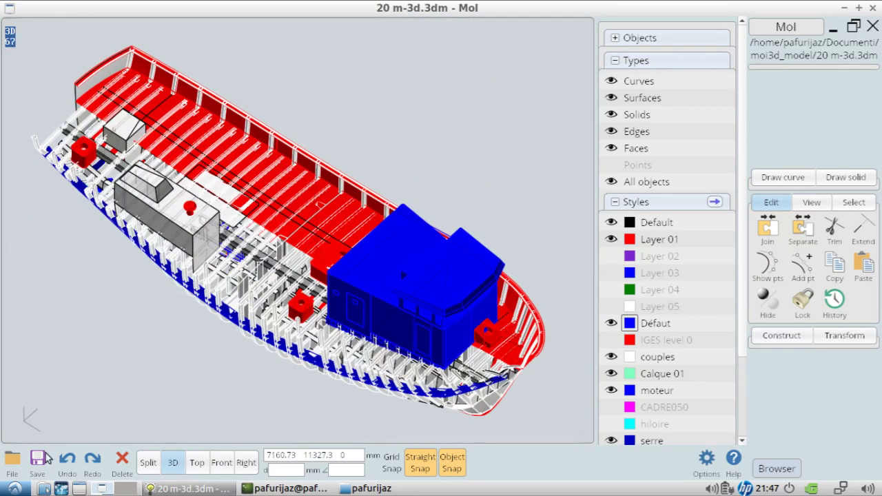
pyautogui.click(14, 464)
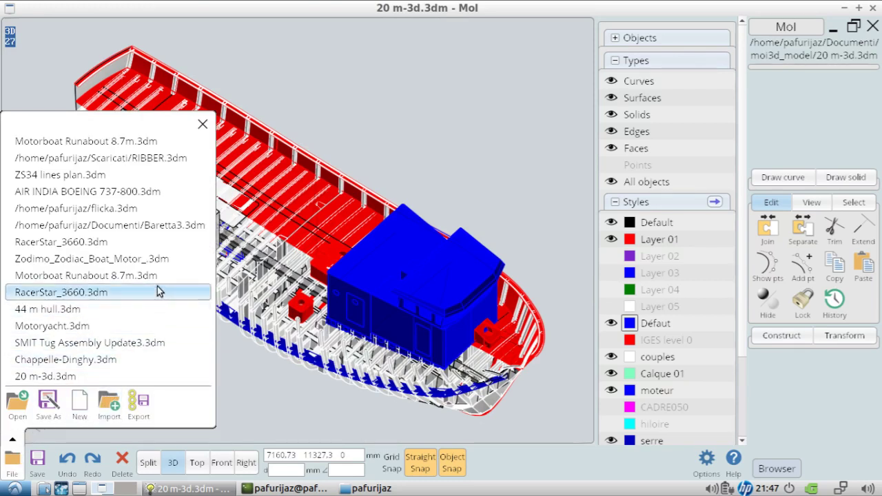
# - Open Motorboat Runabout 8.7m.3dm in a full-size 3D view zoomed in on the cockpit
pyautogui.click(144, 279)
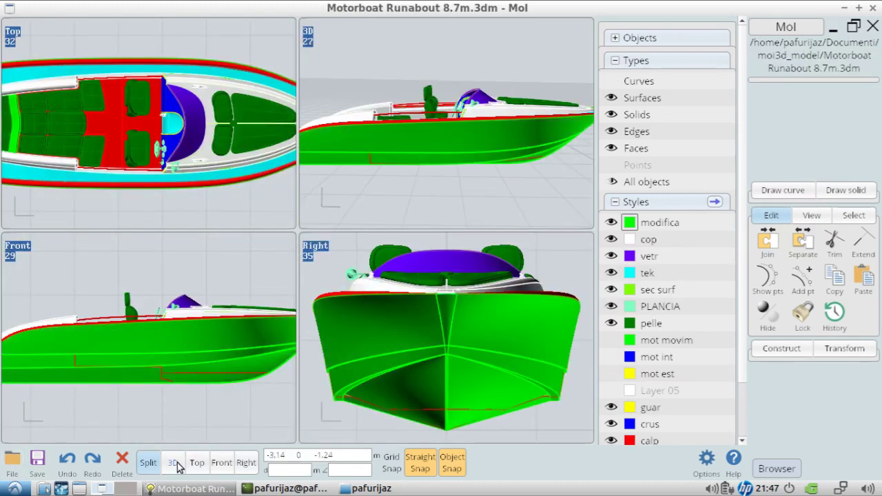
pyautogui.click(172, 462)
pyautogui.moveTo(425, 245)
pyautogui.mouseDown(button='right')
pyautogui.moveTo(39, 241)
pyautogui.moveTo(47, 227)
pyautogui.mouseUp(button='right')
pyautogui.scroll(-5, 47, 227)
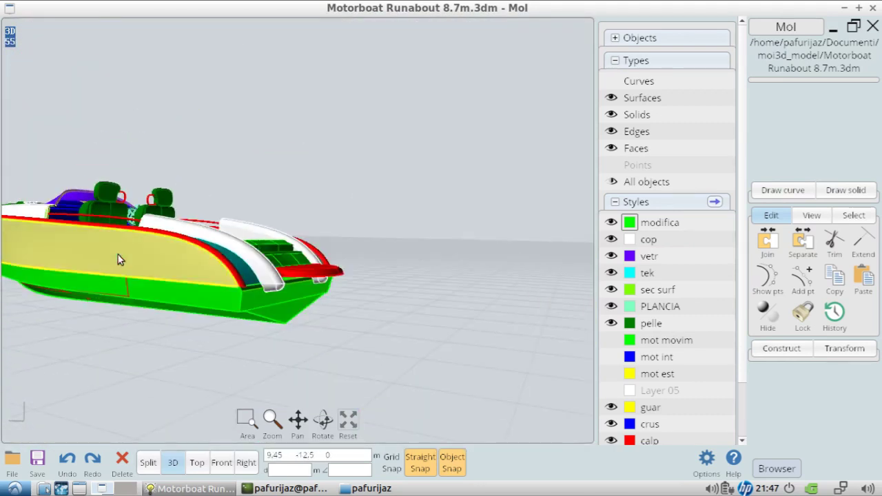
# - Select the upper hull side and another hull surface, and show their control points
pyautogui.click(118, 254)
pyautogui.scroll(1, 216, 316)
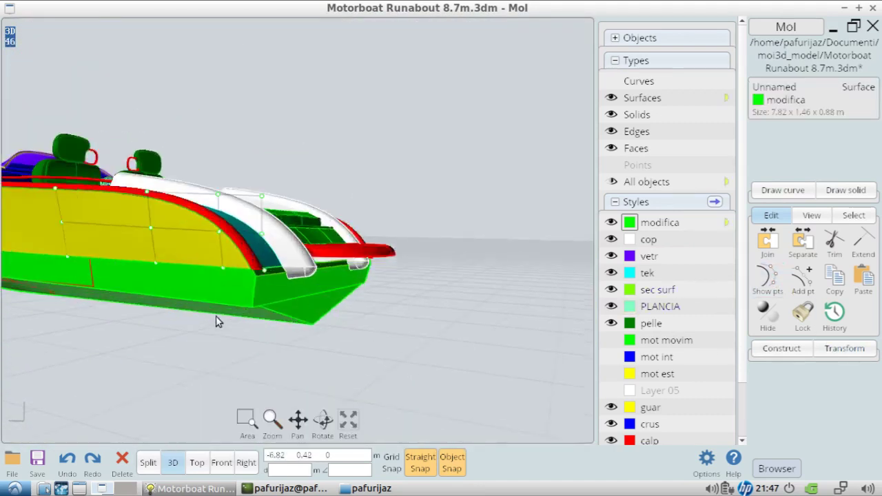
pyautogui.scroll(3, 318, 294)
pyautogui.scroll(-3, 318, 293)
pyautogui.click(303, 289)
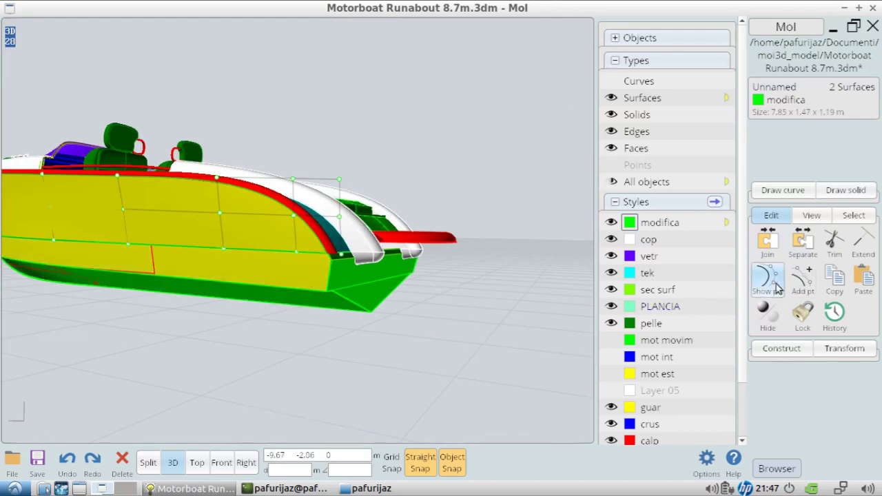
pyautogui.click(315, 300)
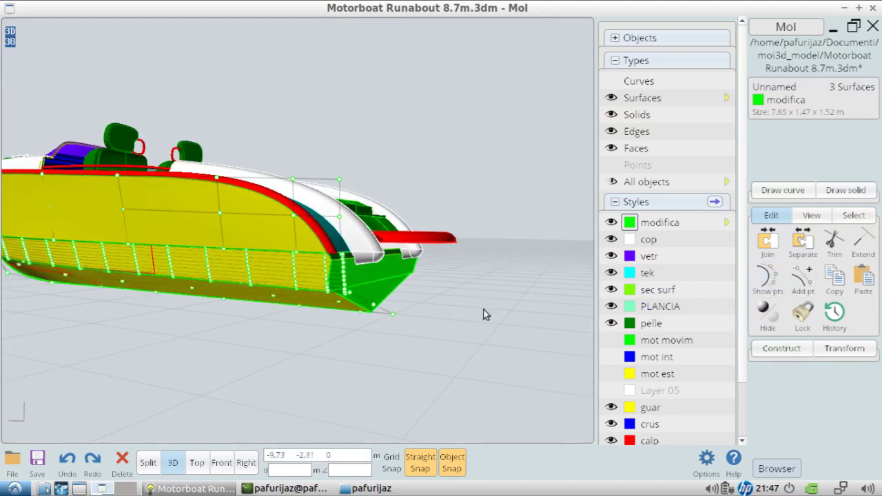
# - Orbit out to the deck and up at the bow, then clear the selection and hide points
pyautogui.moveTo(328, 339); pyautogui.dragTo(326, 403, button='right')
pyautogui.moveTo(327, 351)
pyautogui.mouseDown(button='right')
pyautogui.moveTo(239, 275)
pyautogui.moveTo(448, 337)
pyautogui.moveTo(505, 397)
pyautogui.mouseUp(button='right')
pyautogui.click(449, 327)
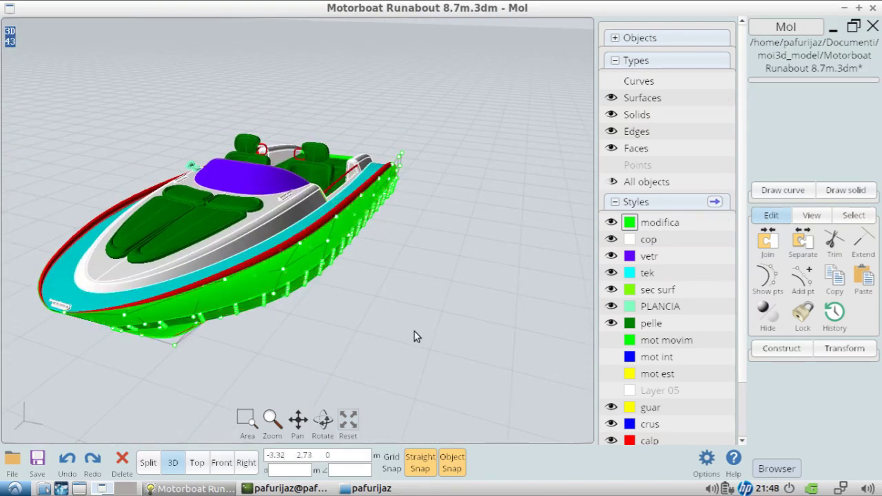
pyautogui.press('Escape')
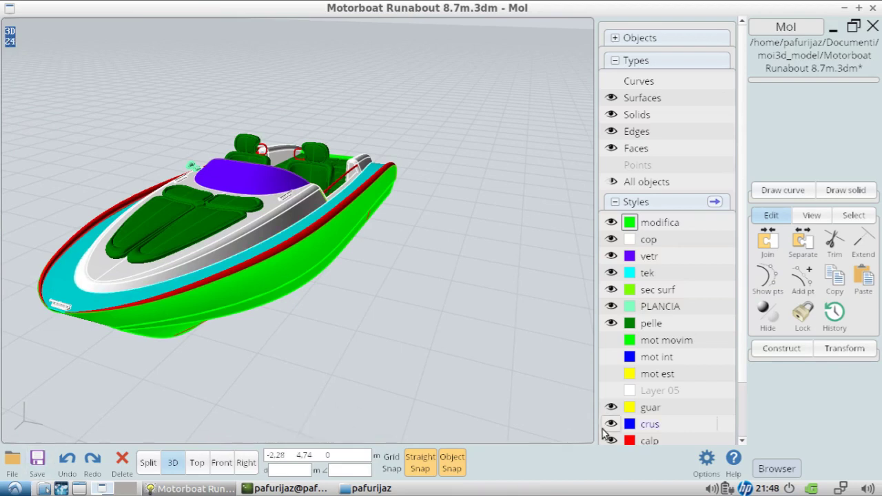
# - Check the display settings, select the windshield and orbit to a close side view of the hull
pyautogui.click(712, 464)
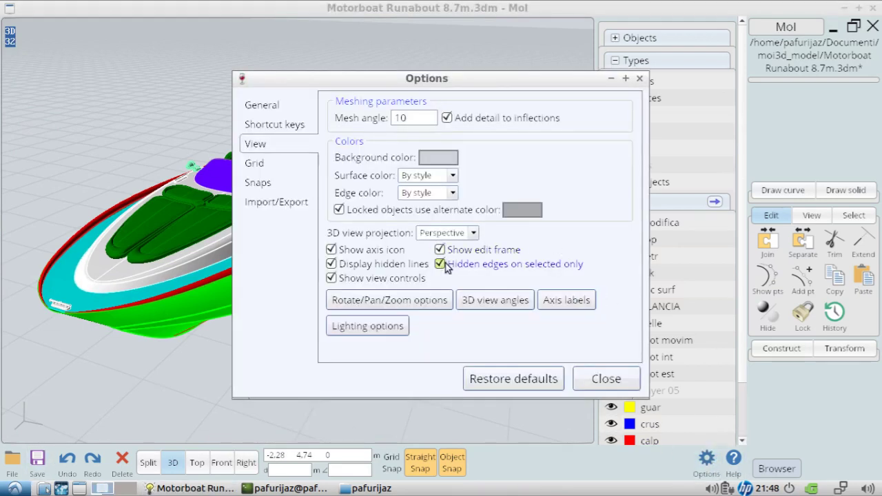
pyautogui.click(591, 379)
pyautogui.click(273, 175)
pyautogui.scroll(5, 310, 241)
pyautogui.moveTo(313, 233)
pyautogui.mouseDown(button='right')
pyautogui.moveTo(452, 228)
pyautogui.moveTo(453, 199)
pyautogui.moveTo(468, 221)
pyautogui.moveTo(167, 343)
pyautogui.mouseUp(button='right')
# - Open SMIT Tug Assembly Update3.3dm from recent files after dismissing the unsaved-changes prompt
pyautogui.click(13, 463)
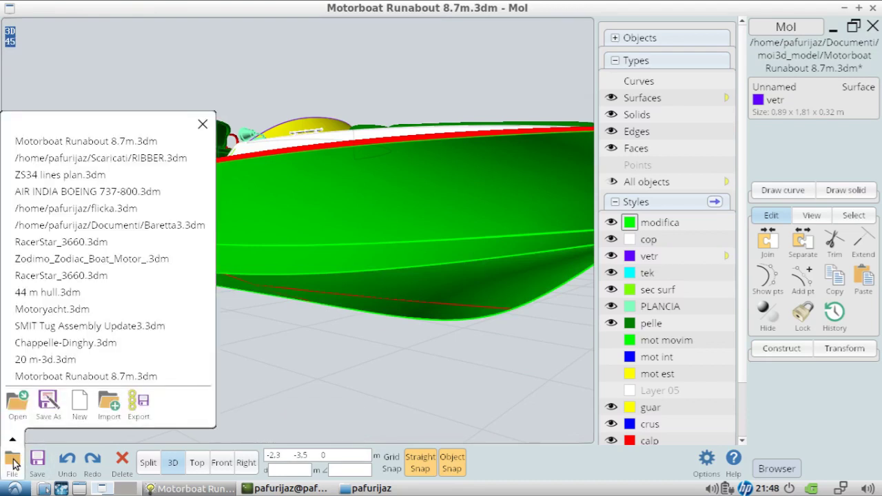
pyautogui.click(18, 405)
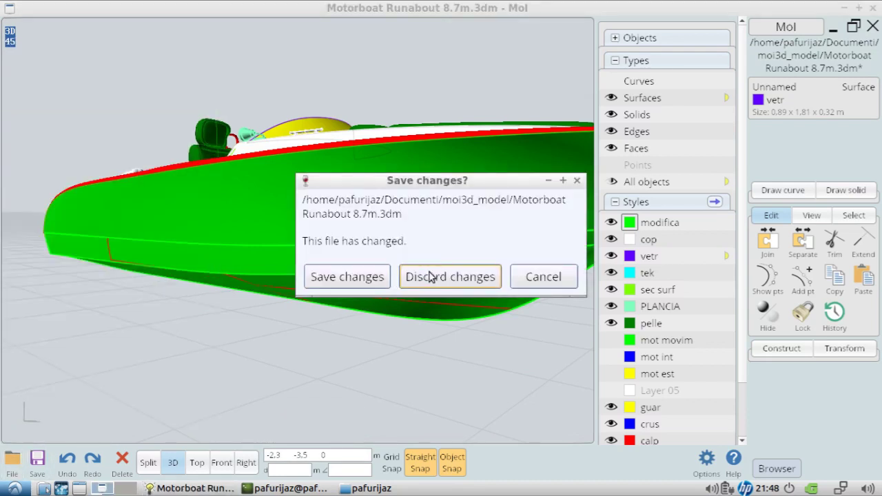
pyautogui.click(572, 276)
pyautogui.click(13, 460)
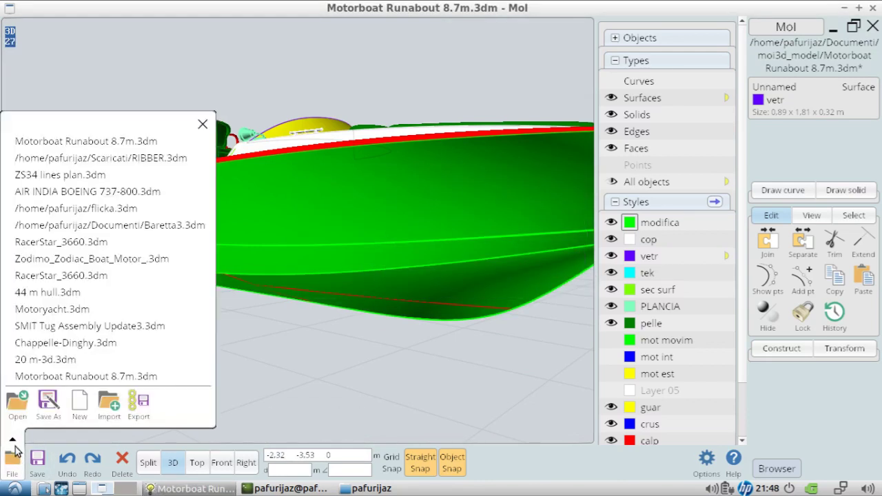
pyautogui.click(59, 327)
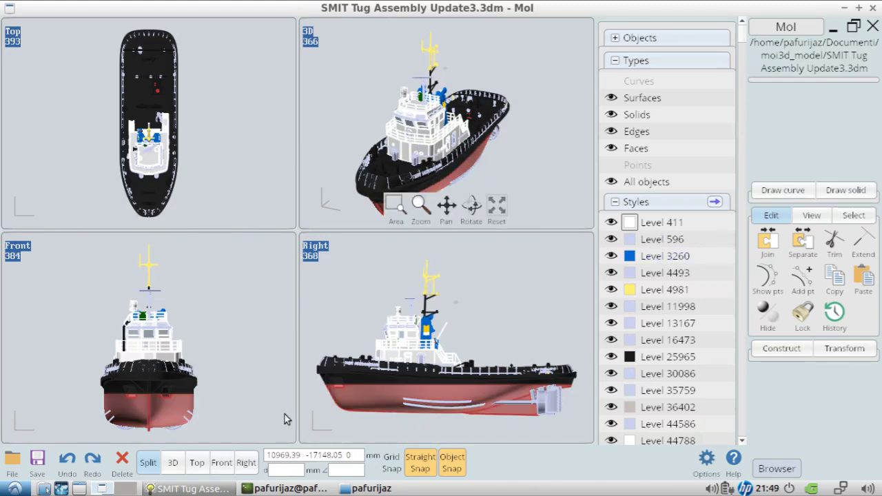
# - Maximize the 3D view, zoom to the roof navigation signal, orbit around it, then deselect it
pyautogui.click(175, 464)
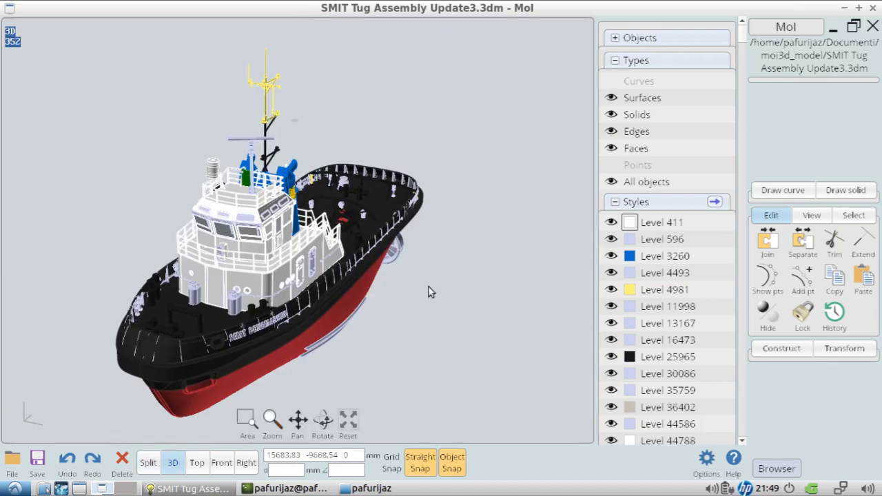
pyautogui.moveTo(471, 236)
pyautogui.mouseDown(button='right')
pyautogui.moveTo(135, 235)
pyautogui.moveTo(278, 165)
pyautogui.mouseUp(button='right')
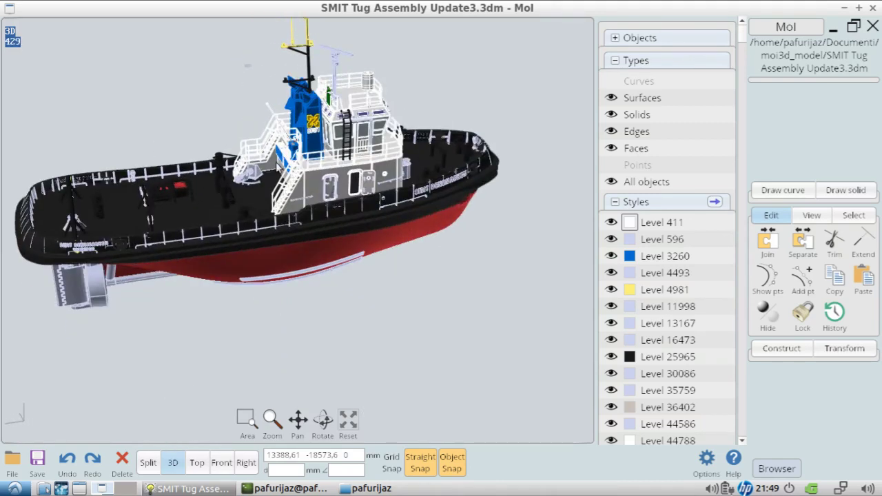
pyautogui.click(371, 83)
pyautogui.rightClick(348, 418)
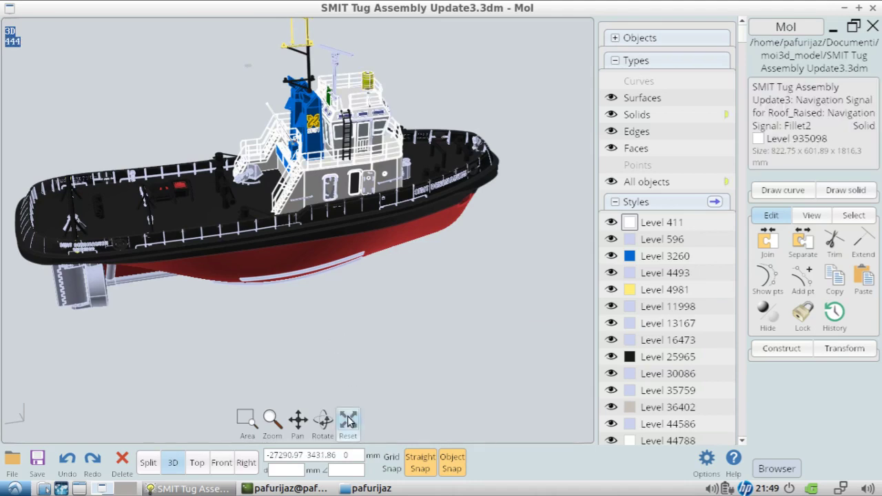
pyautogui.moveTo(456, 245)
pyautogui.mouseDown(button='right')
pyautogui.moveTo(370, 190)
pyautogui.moveTo(308, 259)
pyautogui.moveTo(319, 282)
pyautogui.moveTo(262, 299)
pyautogui.moveTo(396, 303)
pyautogui.moveTo(513, 242)
pyautogui.moveTo(497, 212)
pyautogui.moveTo(511, 236)
pyautogui.moveTo(472, 257)
pyautogui.mouseUp(button='right')
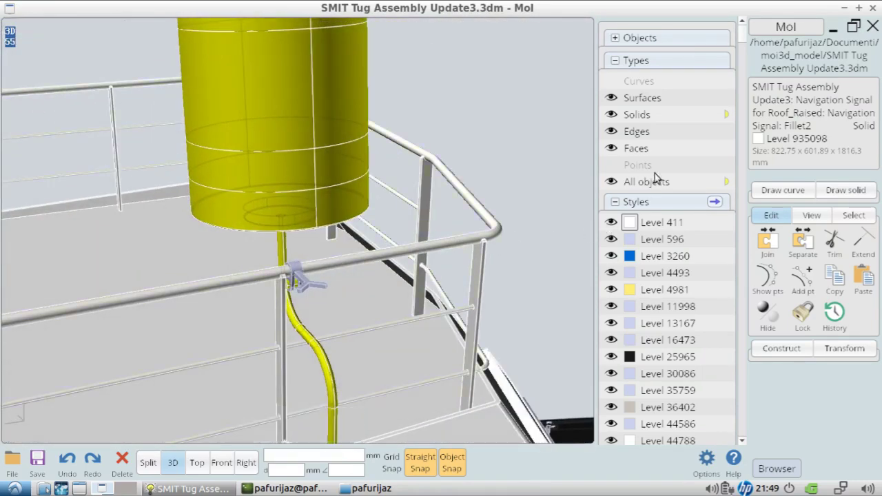
pyautogui.click(546, 95)
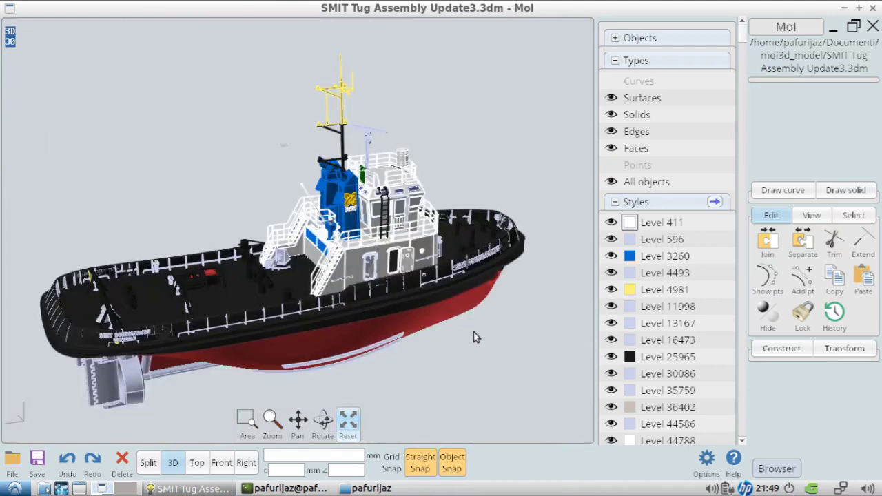
pyautogui.click(611, 115)
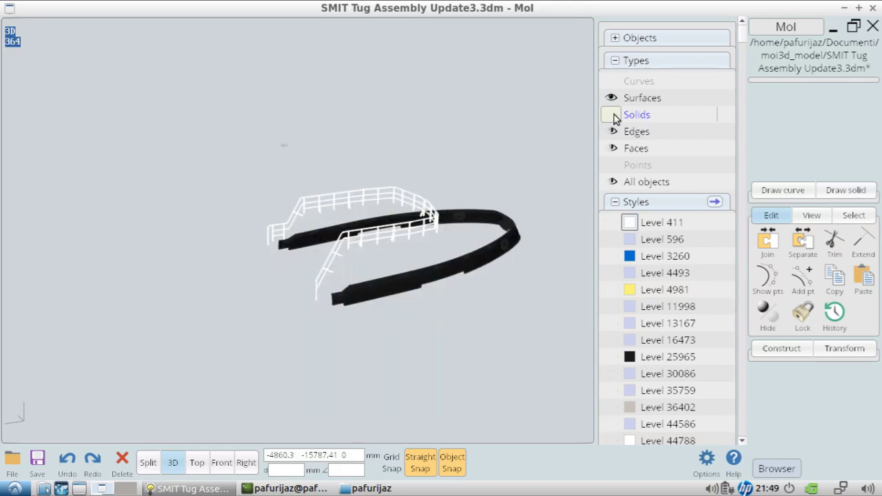
pyautogui.click(611, 116)
pyautogui.scroll(-5, 685, 260)
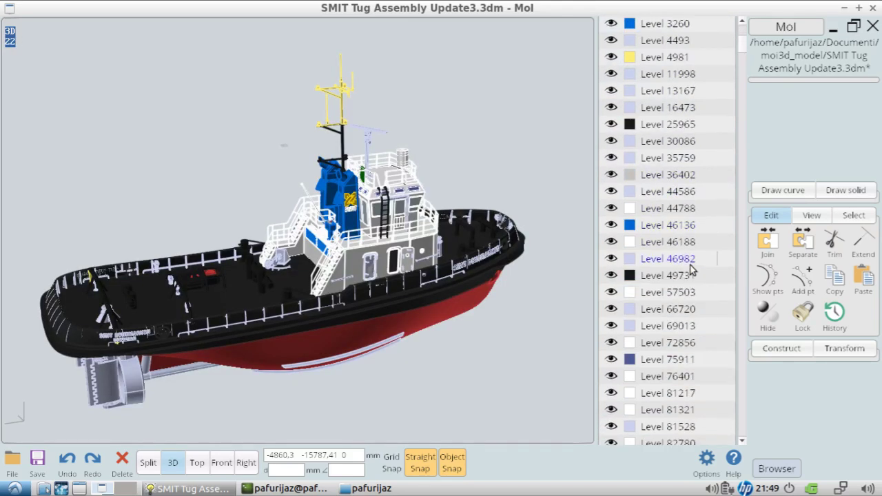
pyautogui.scroll(-1, 693, 248)
pyautogui.moveTo(734, 55)
pyautogui.mouseDown()
pyautogui.moveTo(744, 59)
pyautogui.moveTo(740, 191)
pyautogui.moveTo(710, 314)
pyautogui.moveTo(732, 435)
pyautogui.moveTo(713, 171)
pyautogui.moveTo(725, 38)
pyautogui.mouseUp()
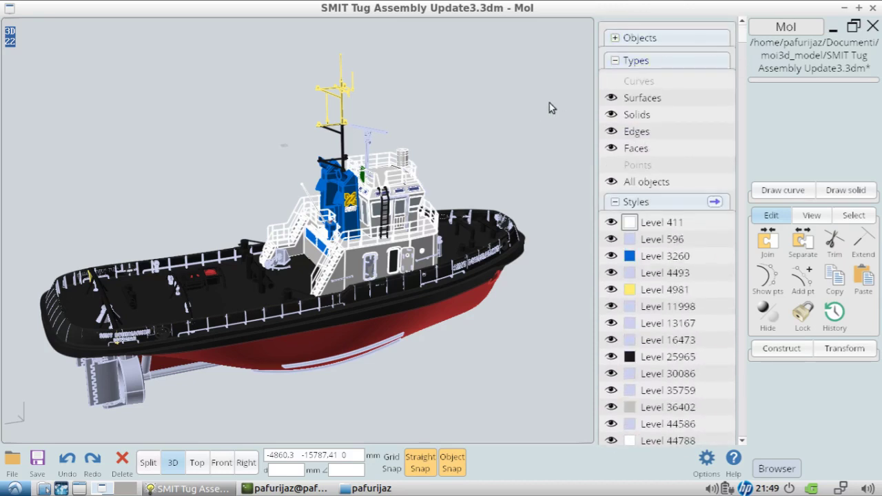
# - Return to four views and open RacerStar_3660.3dm from recent files, discarding the tug's changes
pyautogui.click(149, 463)
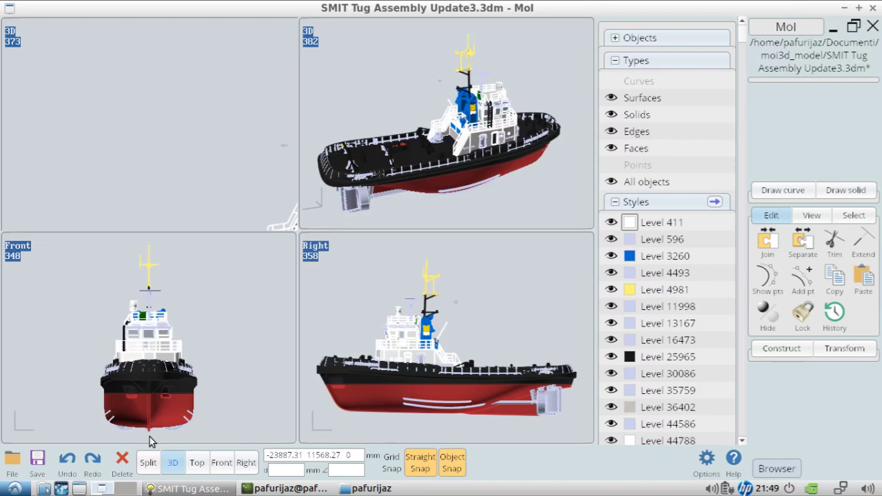
pyautogui.click(11, 464)
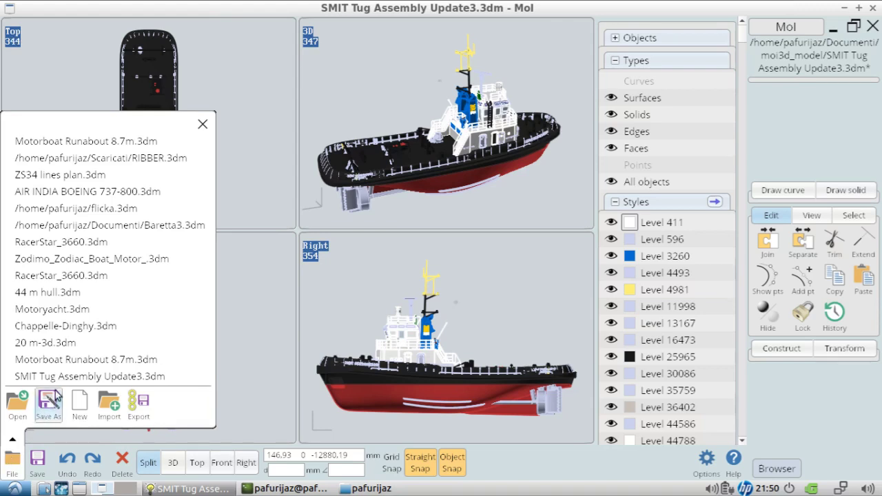
pyautogui.click(89, 279)
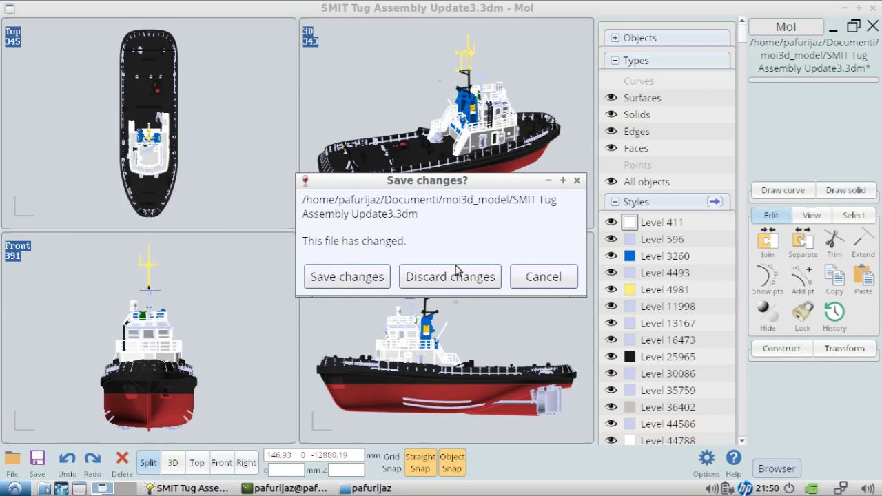
pyautogui.click(456, 270)
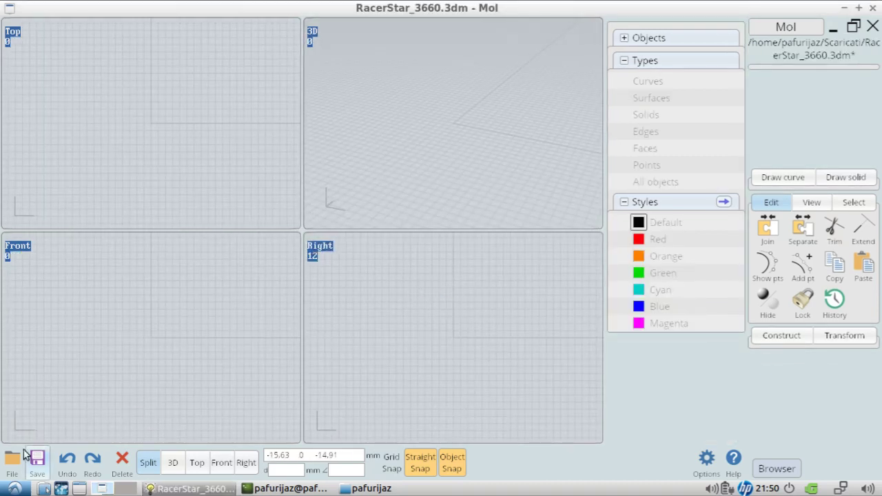
# - Open the other RacerStar_3660.3dm motor file full-size in 3D and orbit to see its back and front
pyautogui.click(13, 460)
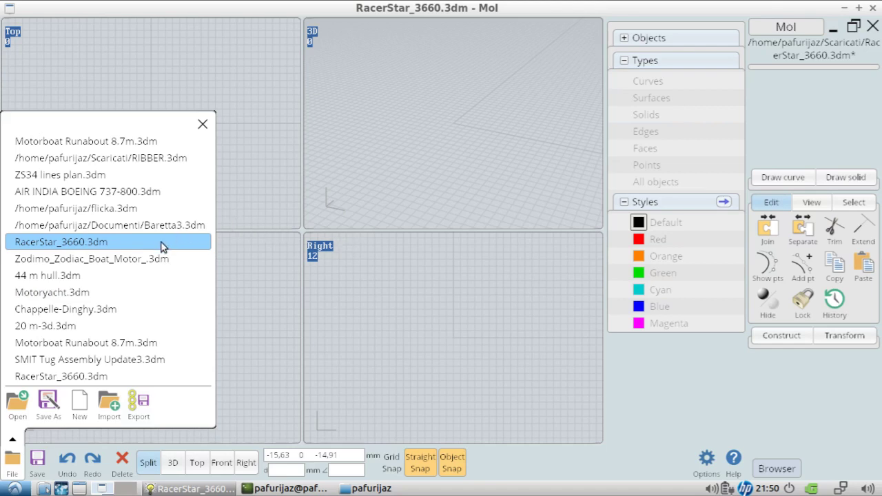
pyautogui.click(162, 247)
pyautogui.click(173, 462)
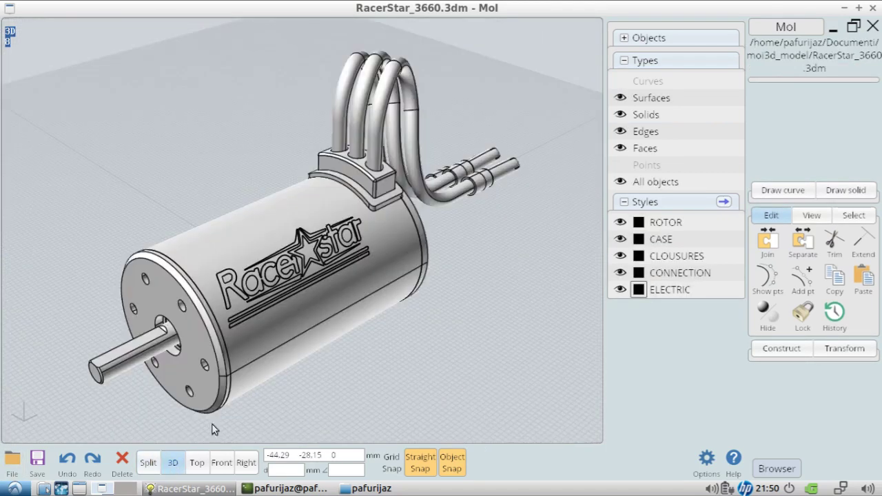
pyautogui.scroll(-1, 480, 296)
pyautogui.moveTo(479, 296)
pyautogui.mouseDown(button='right')
pyautogui.moveTo(334, 218)
pyautogui.moveTo(585, 327)
pyautogui.mouseUp(button='right')
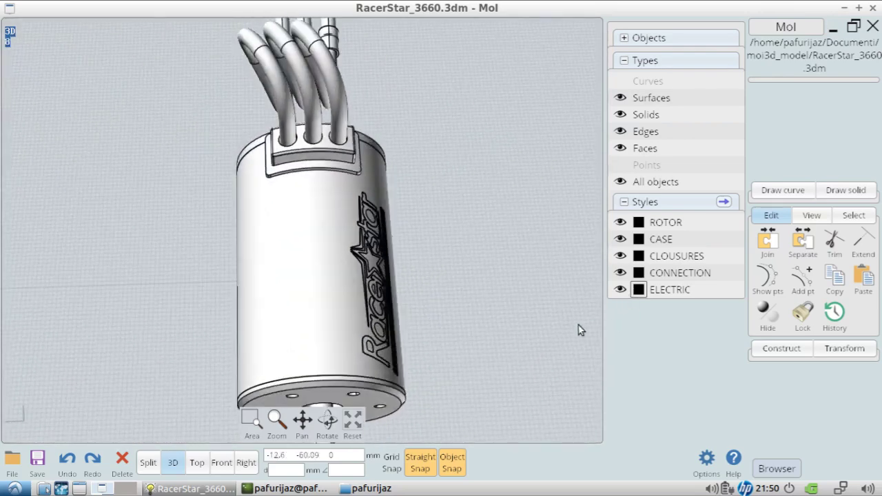
pyautogui.moveTo(207, 335)
pyautogui.mouseDown(button='right')
pyautogui.moveTo(451, 284)
pyautogui.moveTo(414, 311)
pyautogui.mouseUp(button='right')
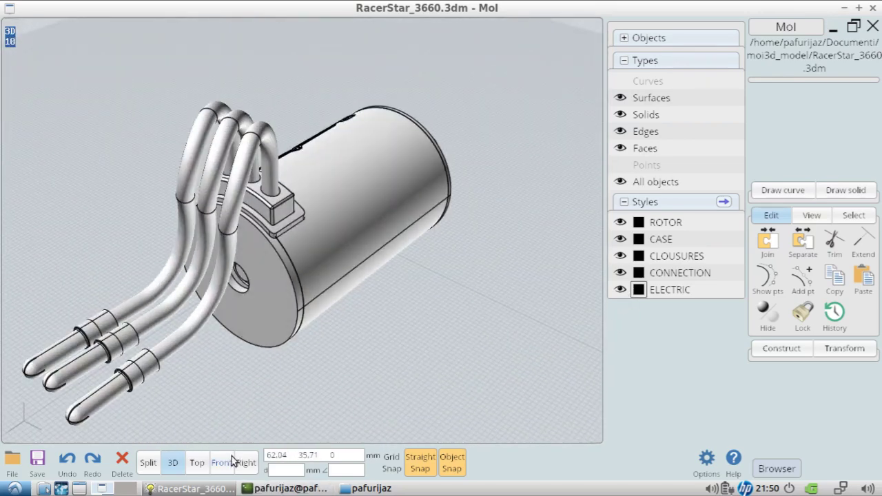